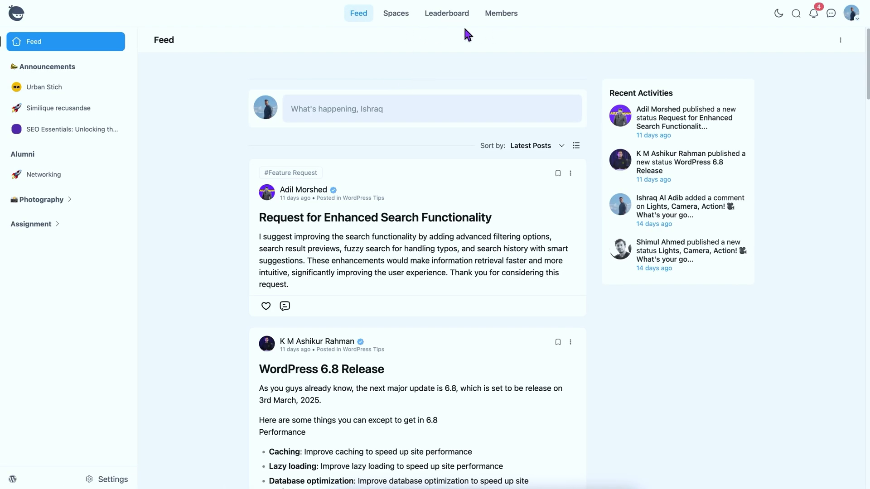
Enable the Course Module under Settings > Features & Addons and save the setting.
click(113, 479)
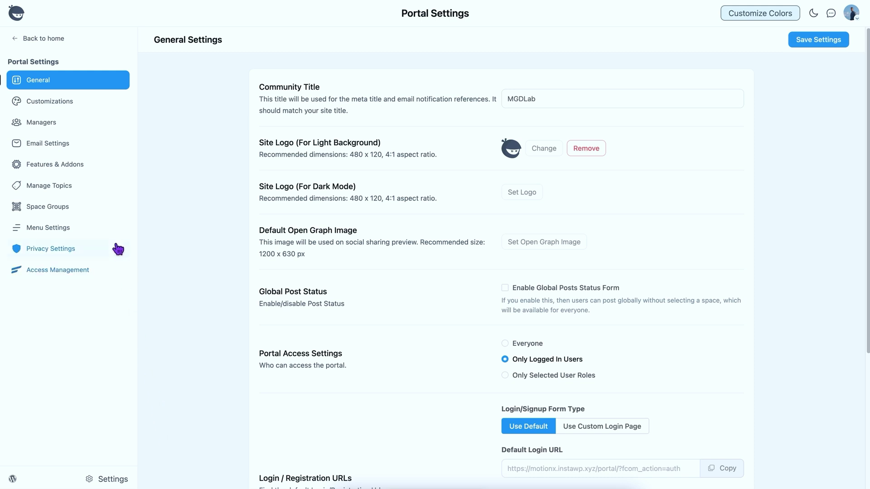
click(104, 176)
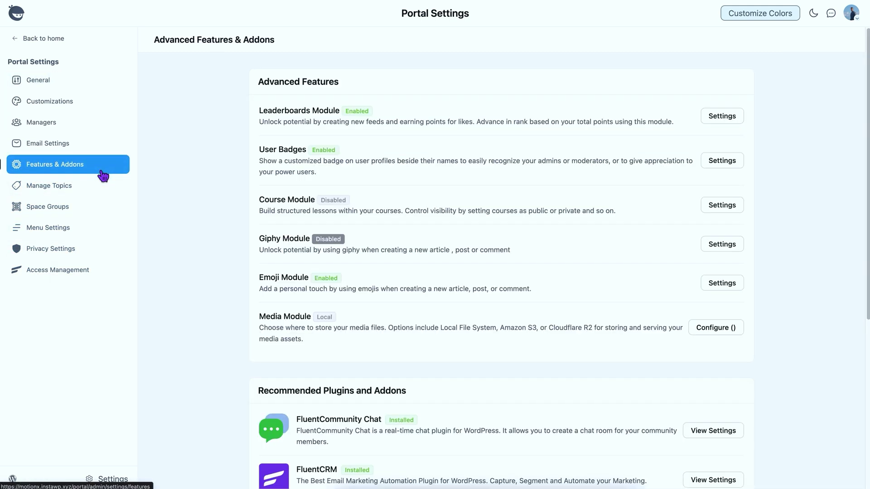
click(724, 209)
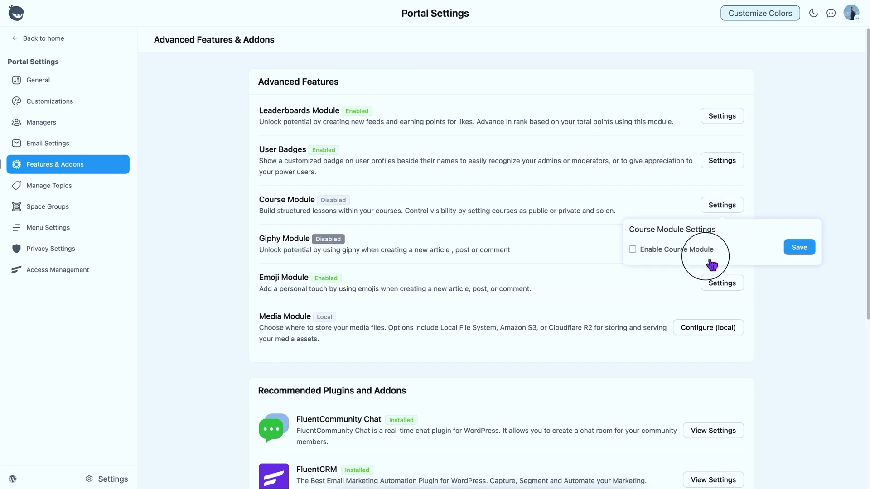
click(679, 249)
click(797, 249)
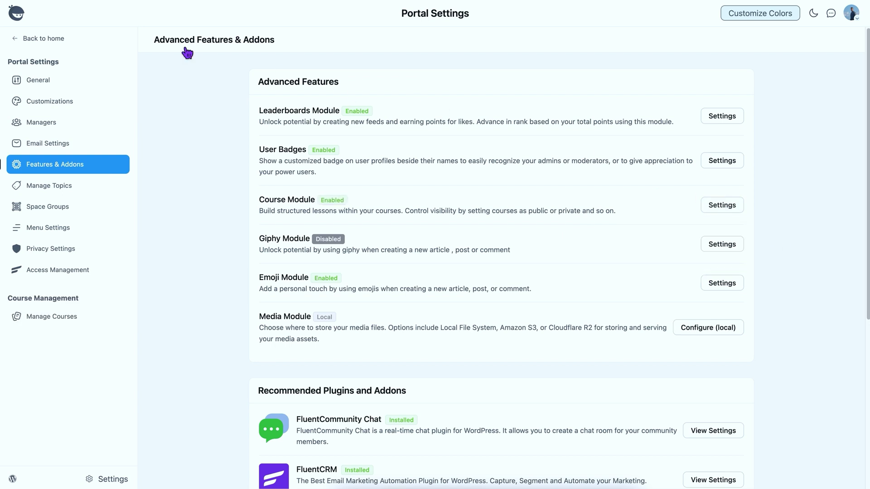
Go from the home feed to the Courses page listing Code Camp, Digital Marketing and Graphic Design Masterclass.
click(123, 46)
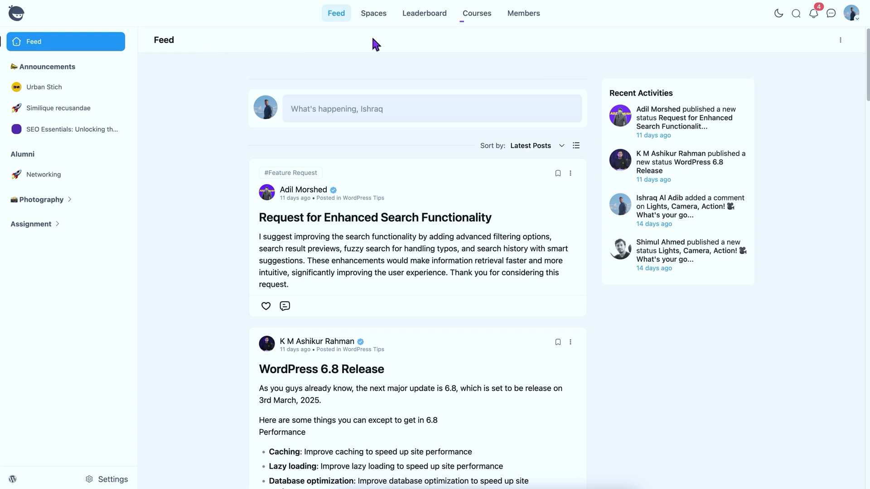
click(478, 27)
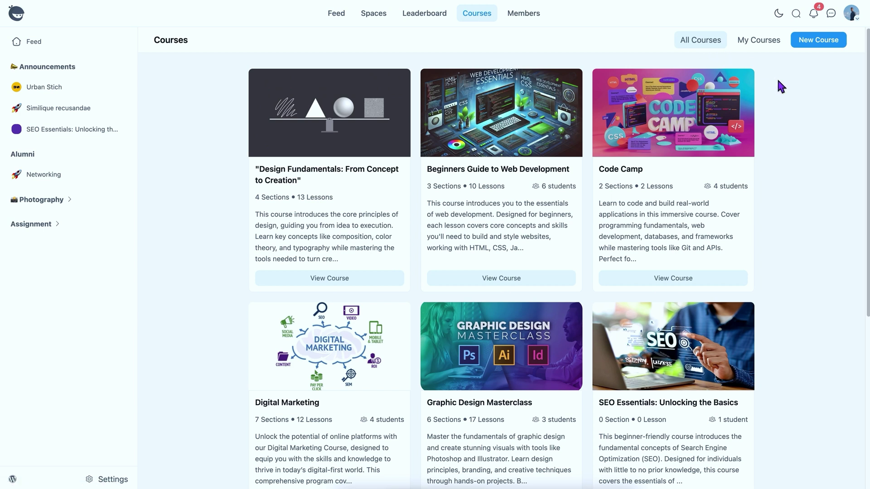
scroll(778, 81, down, 1)
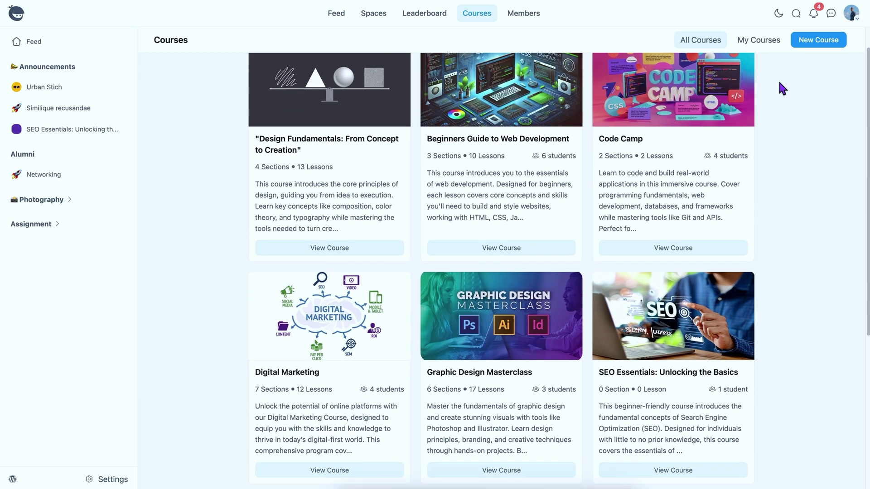
Start a new course titled 'Backend Engineering with Python: From Beginner to Pro' with its slug and short description.
click(816, 52)
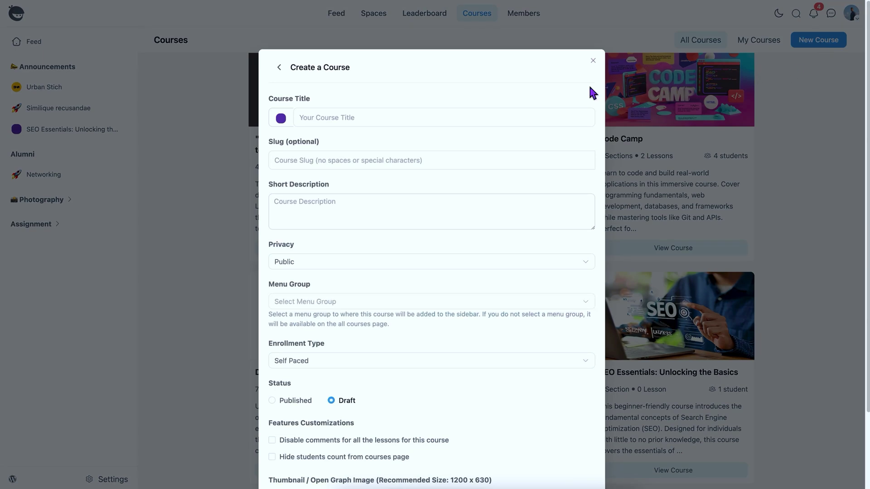
click(542, 119)
text(Backend Engineering with Python: From Beginner to Pro)
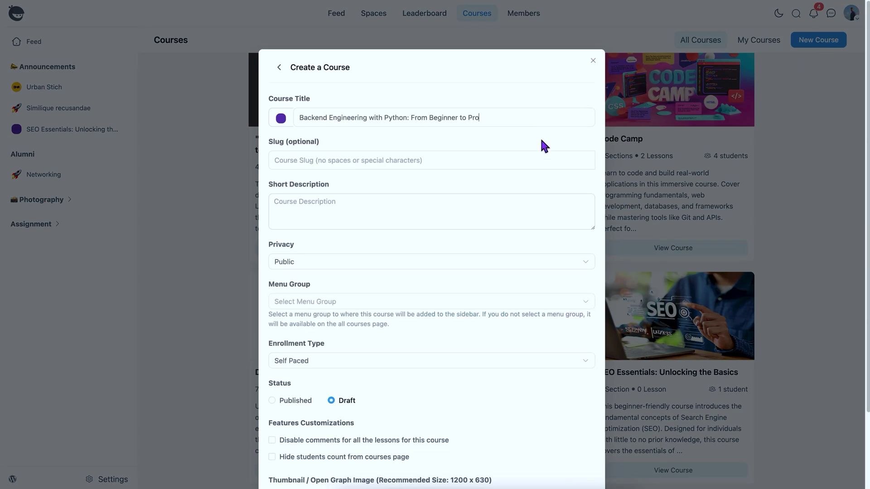
click(526, 160)
text(backend-engineering-python-beginner-pro)
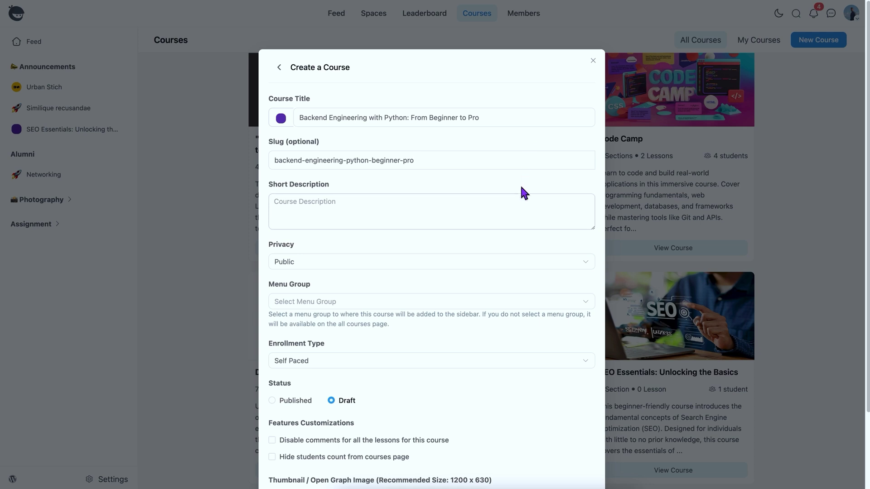
click(506, 204)
key(ctrl+v)
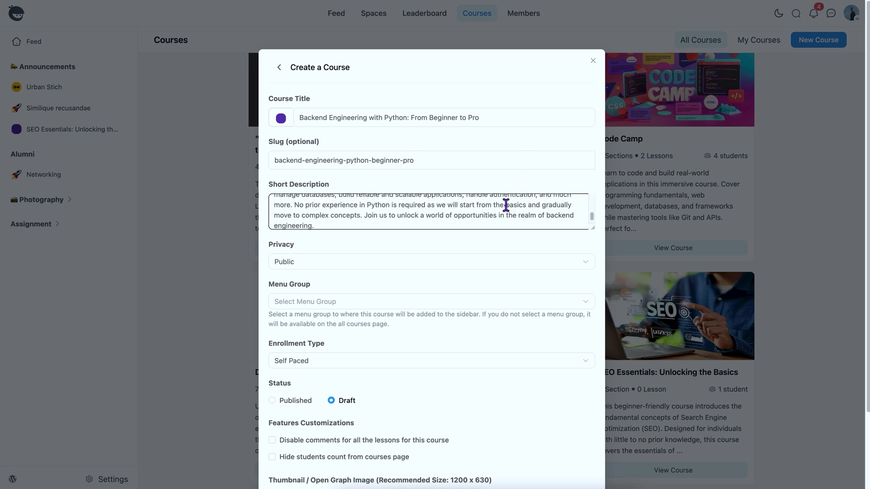
scroll(507, 209, up, 3)
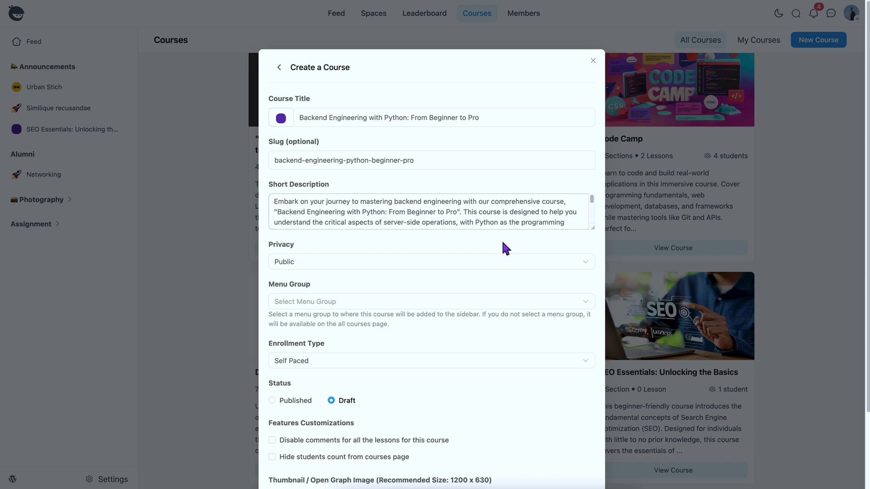
click(500, 264)
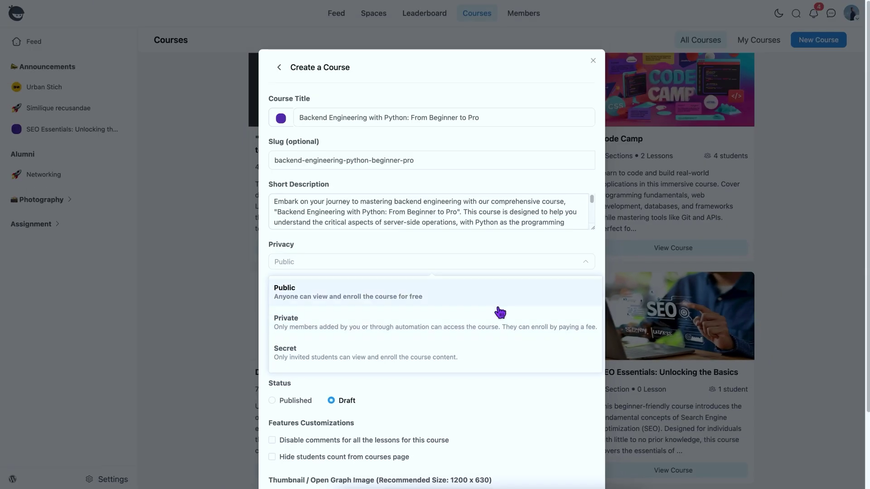
Set the course privacy to Public and its menu group to Backend Engineering Courses.
click(511, 272)
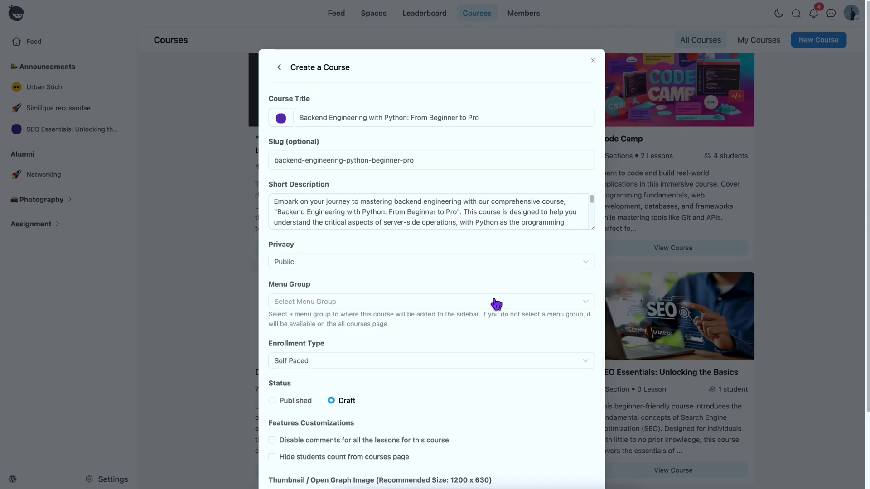
click(497, 302)
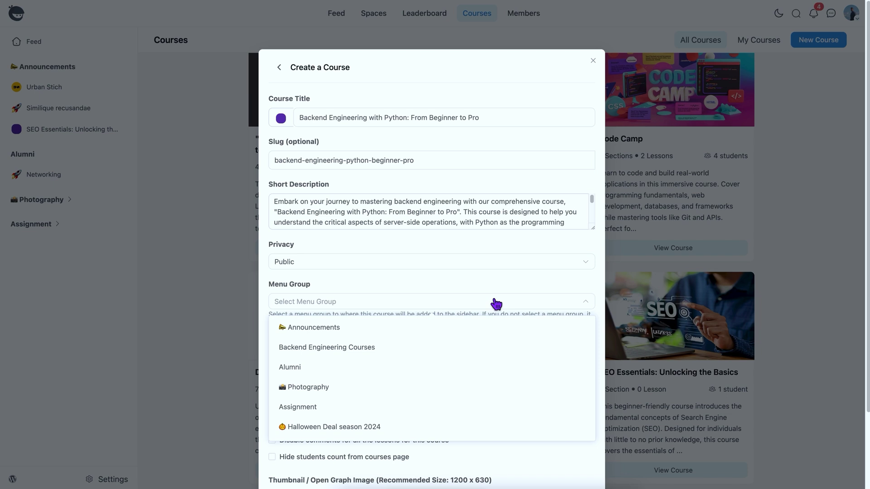
click(502, 357)
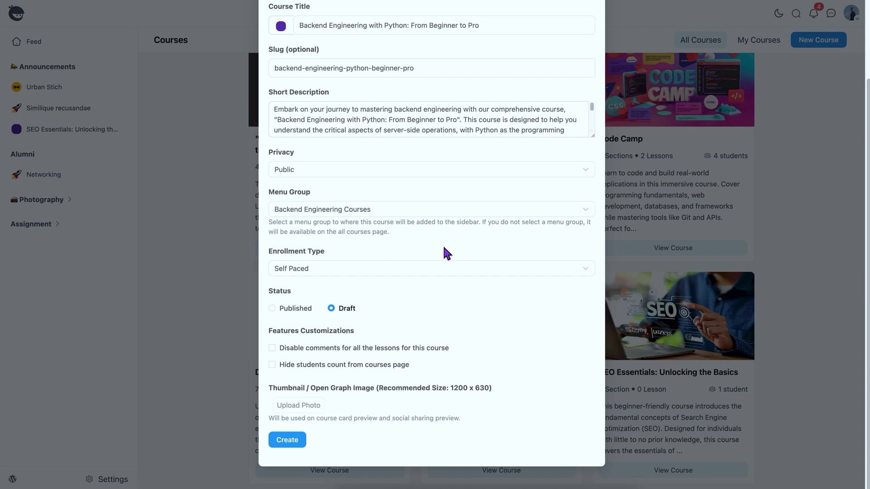
Keep Self Paced enrollment, disable lesson comments and hide the students count.
click(450, 274)
click(334, 358)
click(332, 365)
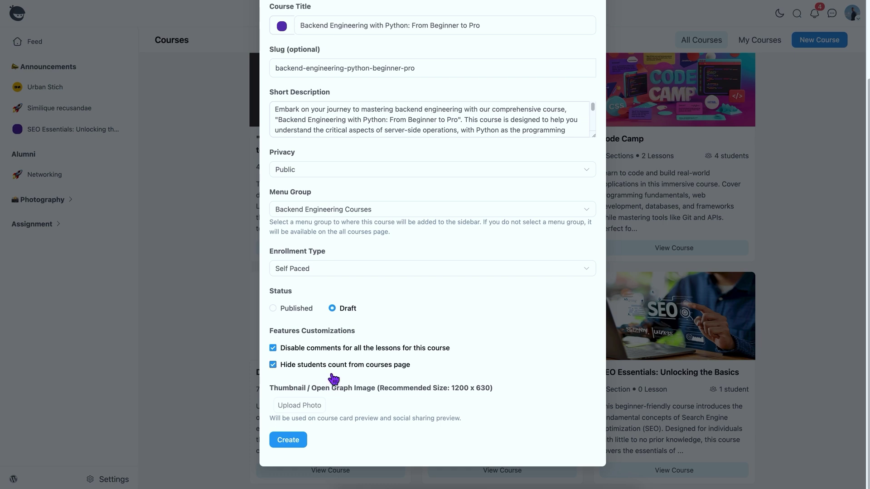
Upload backend.png as the course thumbnail and create the course as a draft.
click(312, 408)
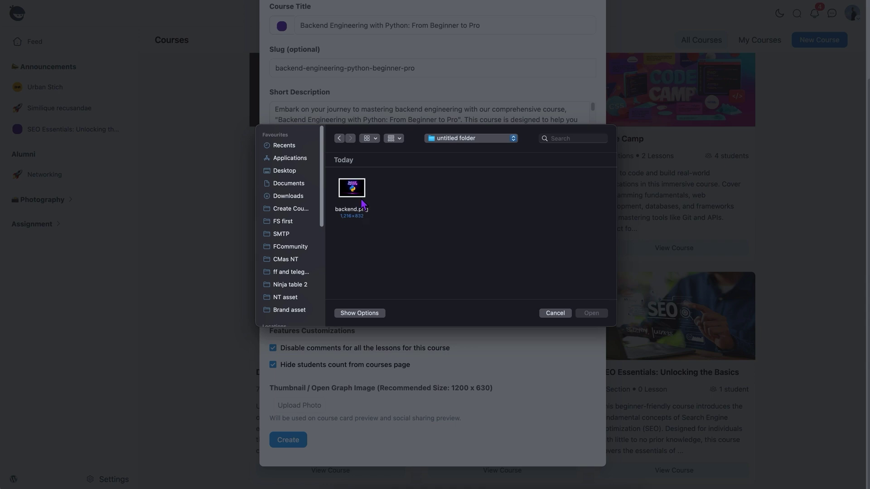
click(364, 205)
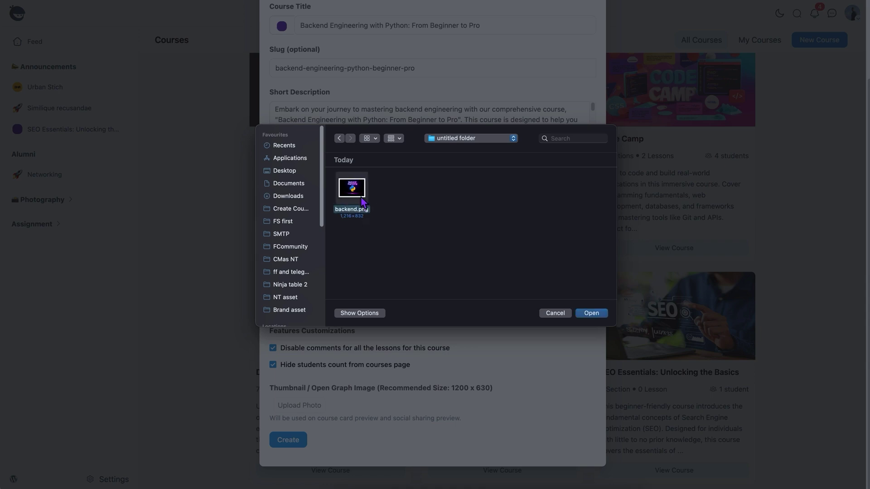
click(580, 315)
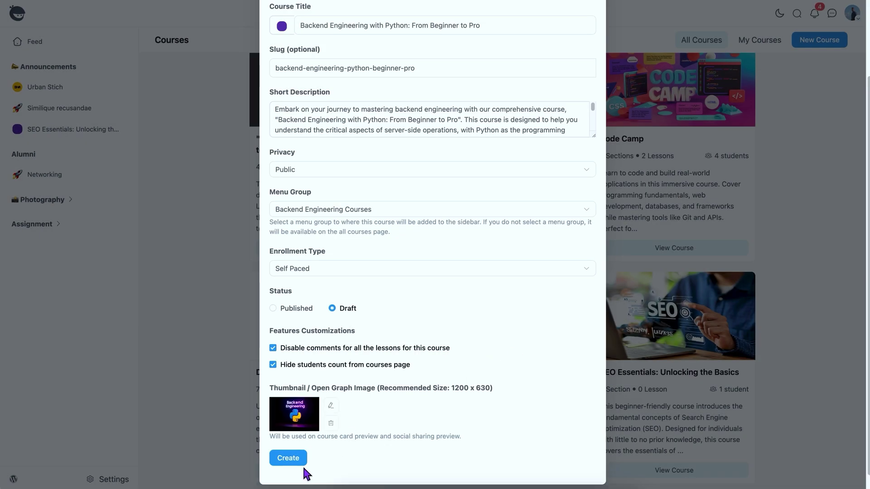
click(304, 469)
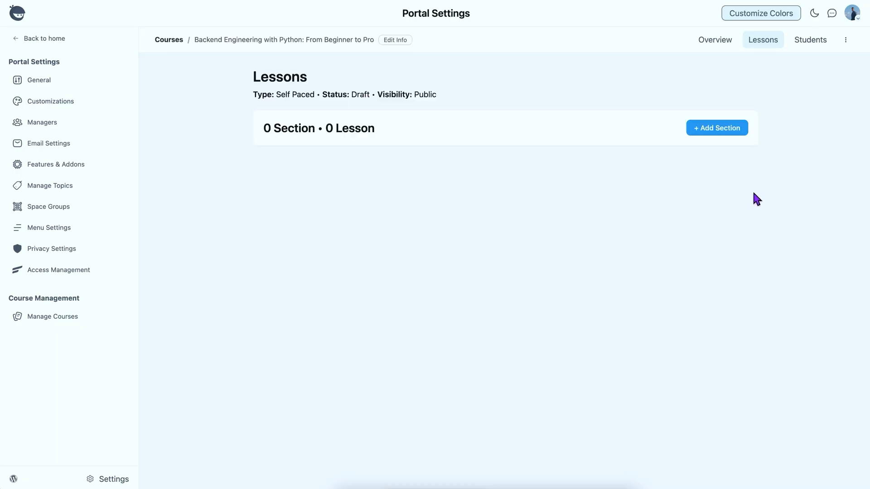
Look over the course's overview and students views, then return to Lessons.
click(720, 52)
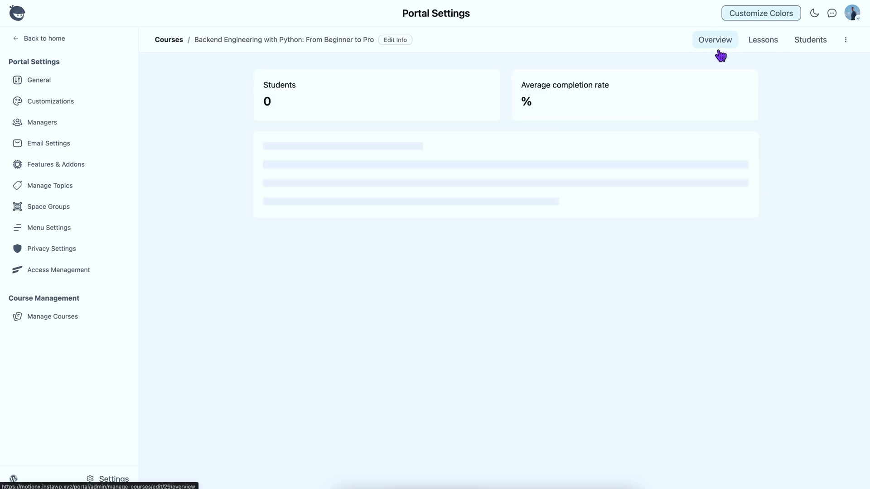
click(810, 50)
click(776, 54)
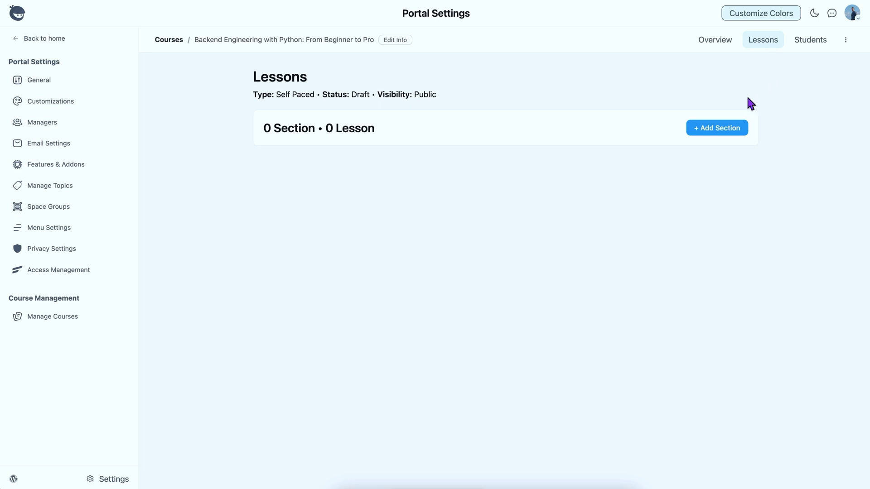
Add a course section named 'Introduction'.
click(733, 132)
click(729, 175)
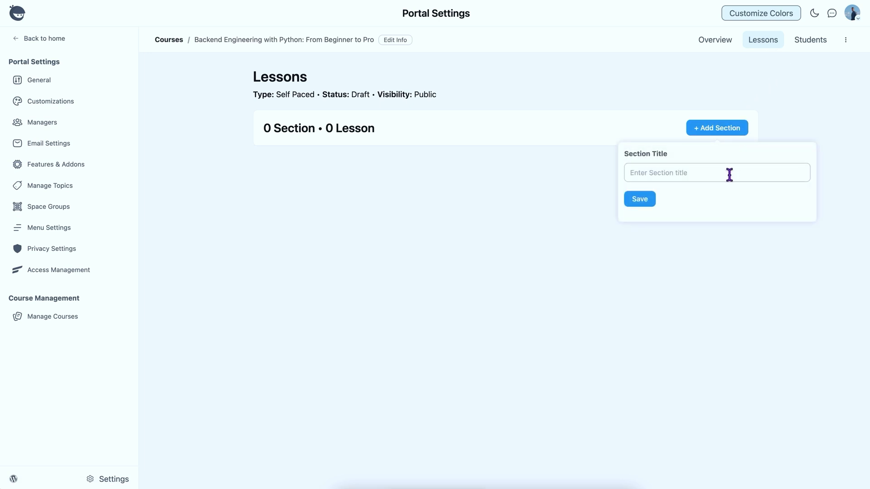
text(Introduction)
click(649, 203)
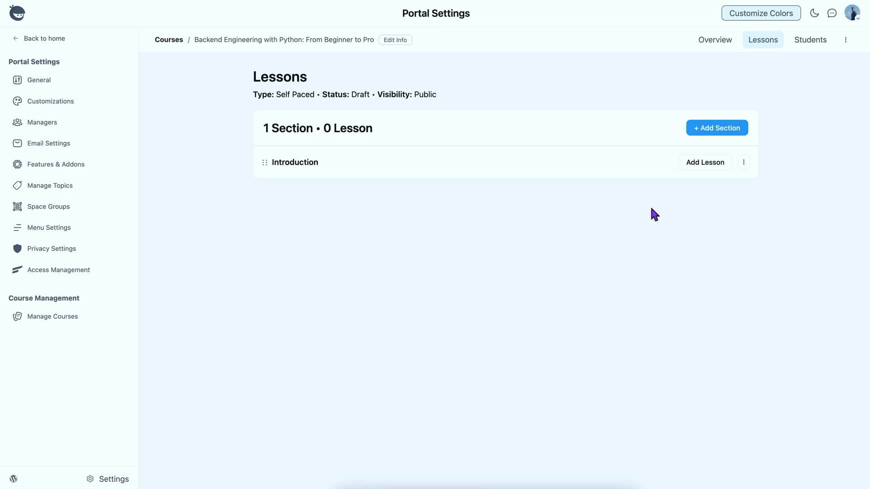
Enter a new Introduction lesson titled 'What is Backend Engineering'.
click(695, 176)
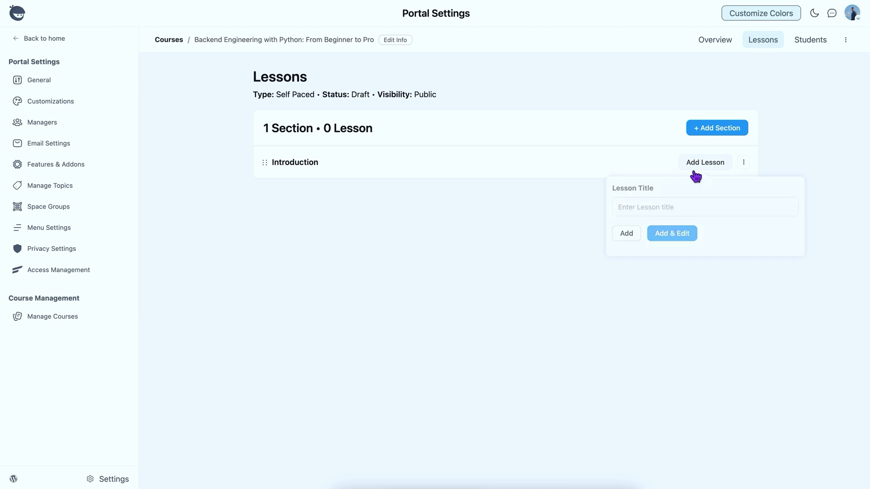
click(678, 206)
text(What is Backend Engineering)
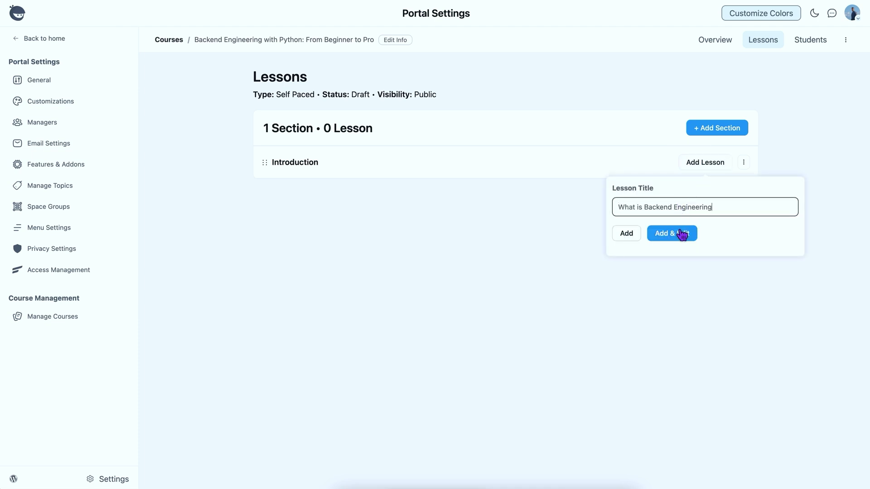
Create the lesson and embed the YouTube video as its featured media.
click(679, 244)
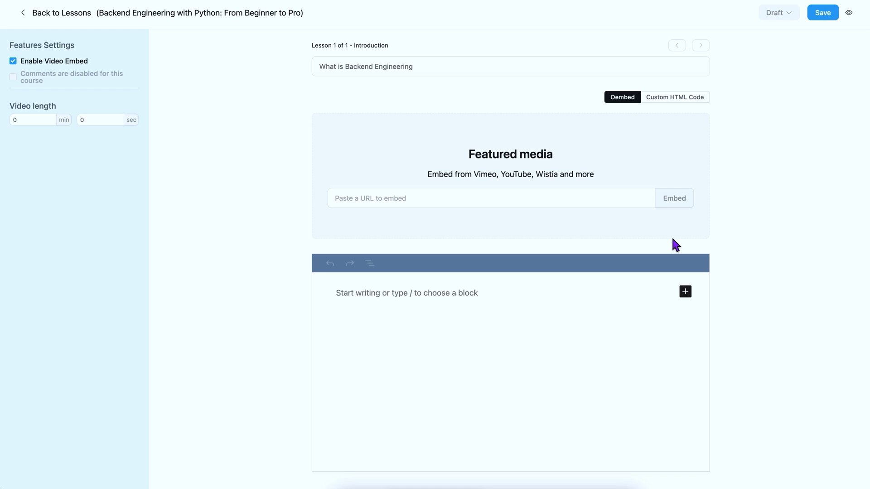
click(642, 200)
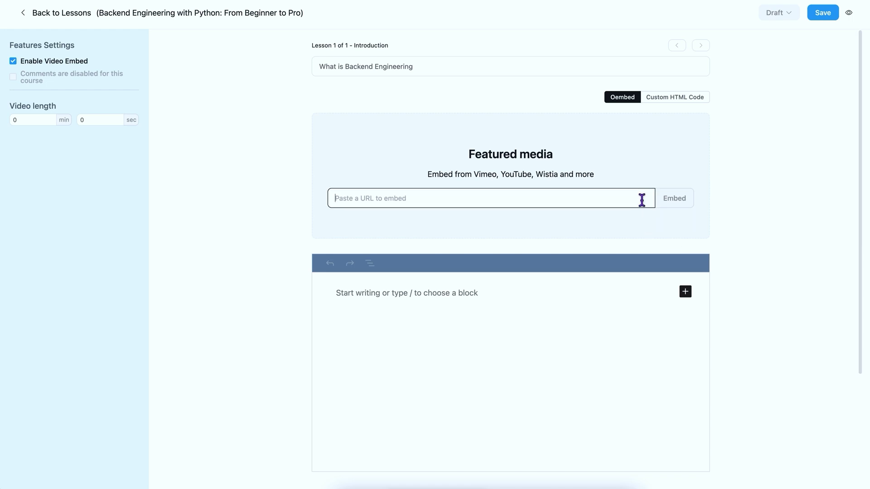
text(https://www.youtube.com/watch?v=XBu54nfzxAQ&pp=ygUbd2hhdCBpcyBiYWNrZW5kIGRldmVsb3BtZW50)
click(673, 199)
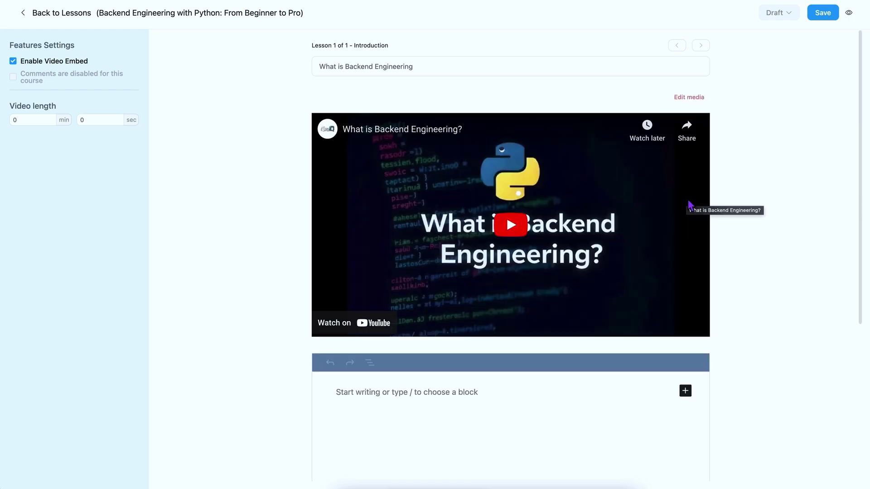
scroll(752, 230, down, 3)
Add the paragraph 'Here is a roadmap for backend engineering..' and a roadmap image from URL.
click(685, 315)
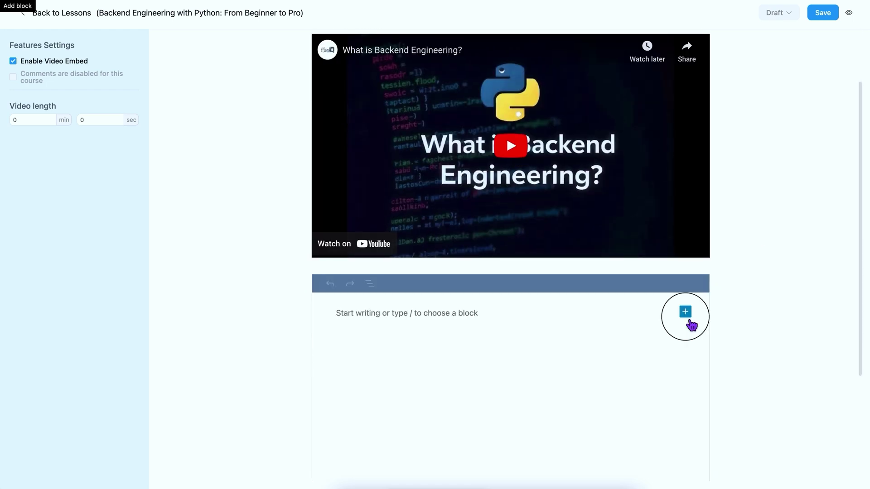
click(714, 410)
text(Here is a roadmap for backend engineering..)
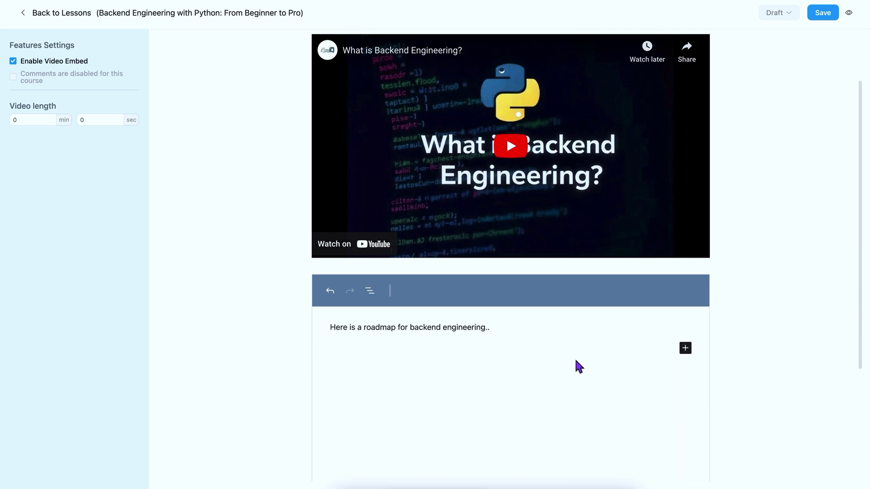
click(686, 348)
click(765, 411)
click(389, 402)
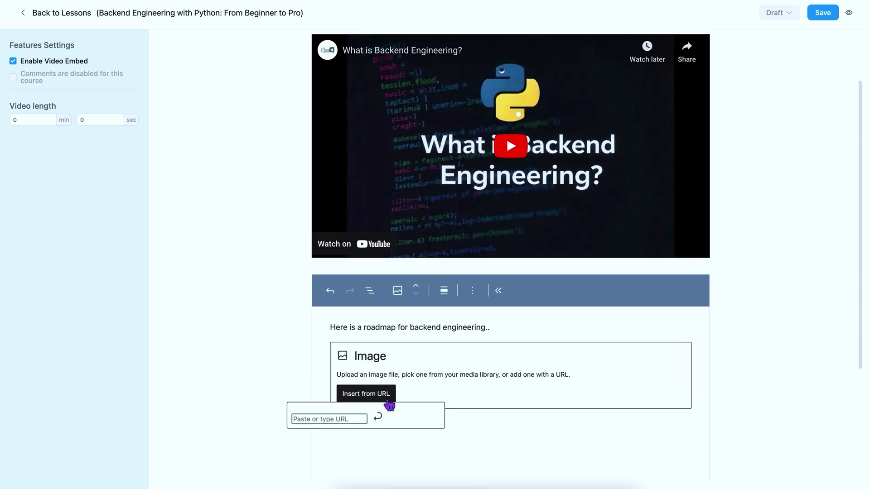
key(Return)
Save the lesson and go back to the course's lesson list.
scroll(555, 256, down, 5)
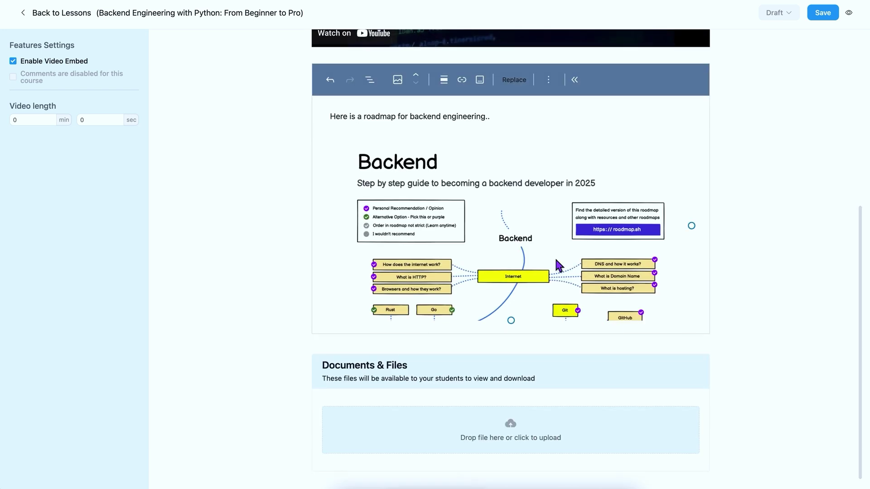
click(819, 16)
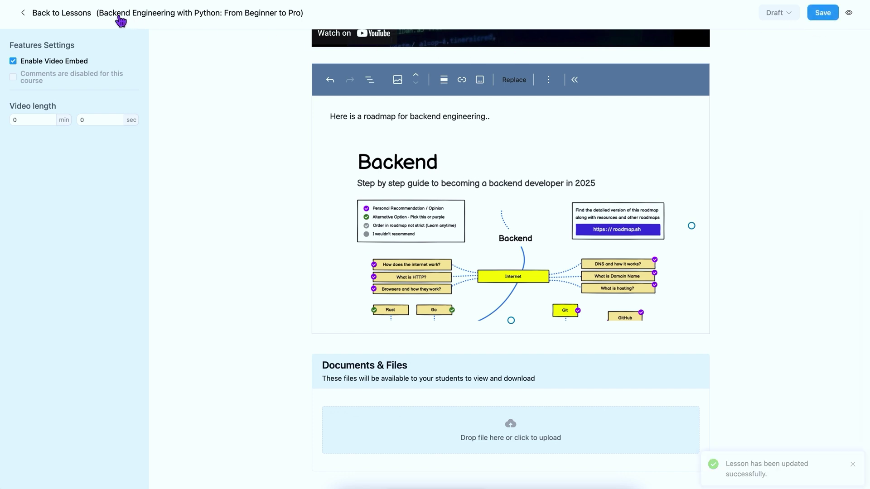
click(87, 13)
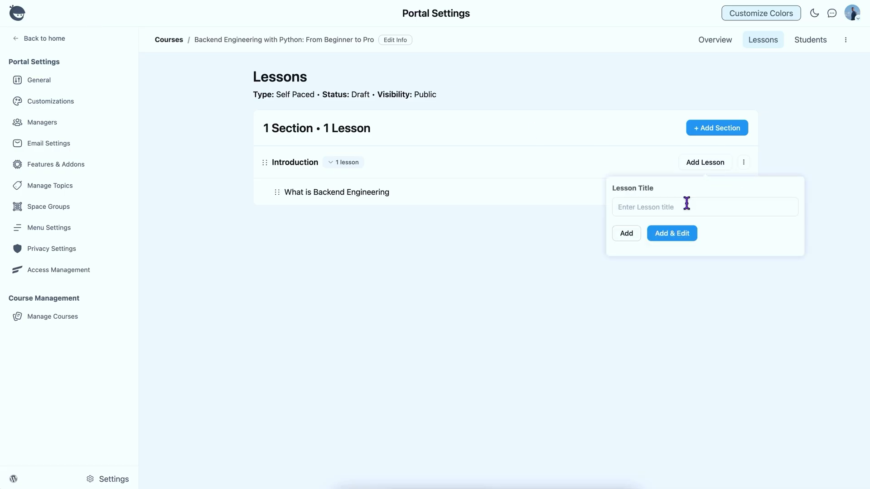
Create the second Introduction lesson with a pasted paragraph and save it.
click(663, 235)
click(417, 313)
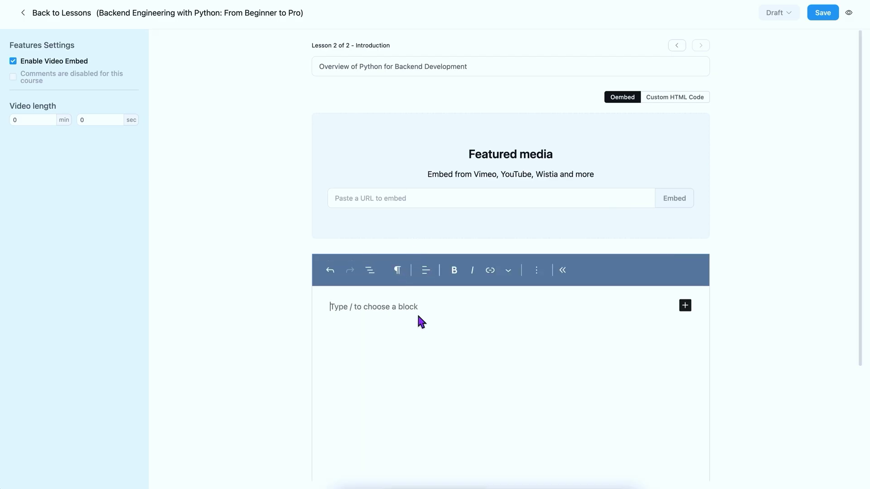
text(In this lesson, learners will discover why Python is such a popular choice for backend development. Topics will include the benefits and the characteristics of Python that make it suitable for server-side scripting. We’ll explore Python's vast ecosystem of libraries and frameworks, its concise and readable syntax, and the ability for rapid development, making it an ideal language for efficient backend development. By the end of this lesson, learners will have a solid understanding of Python's role in backend development, setting a foundation for the rest of the course.)
click(823, 13)
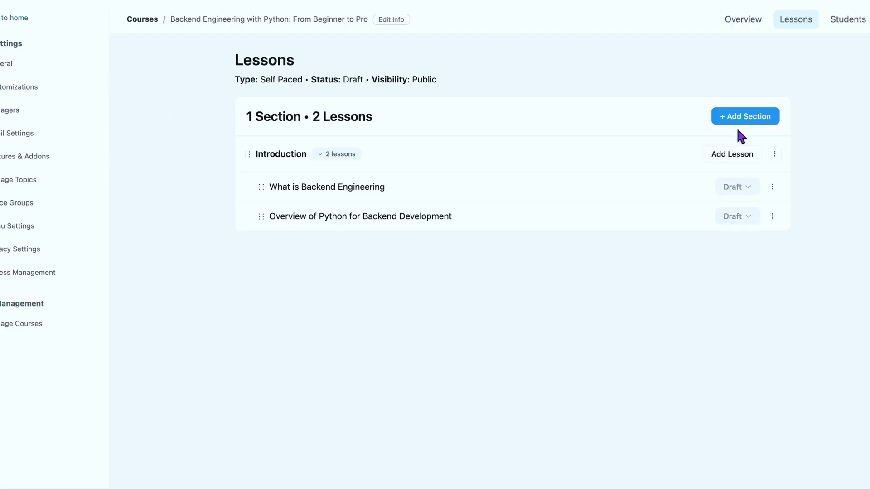
Add the 'Setting Up the Environment' section with an 'Installing Python' lesson.
click(739, 120)
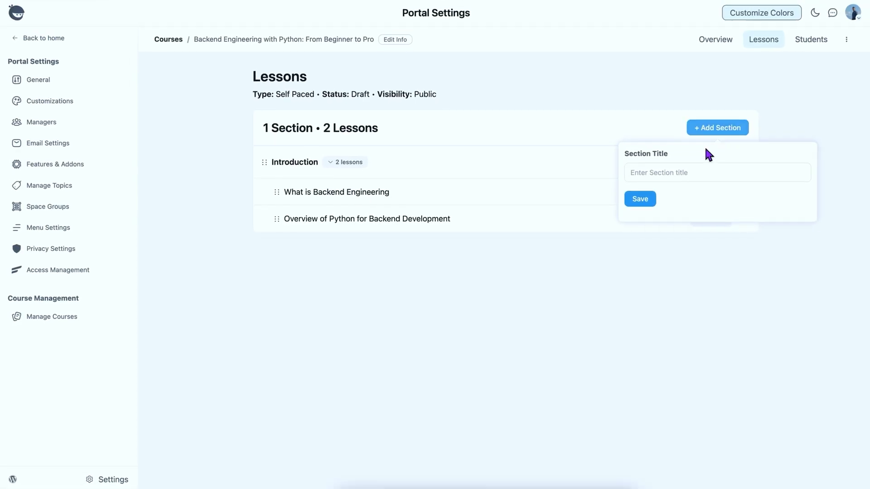
click(644, 203)
click(700, 252)
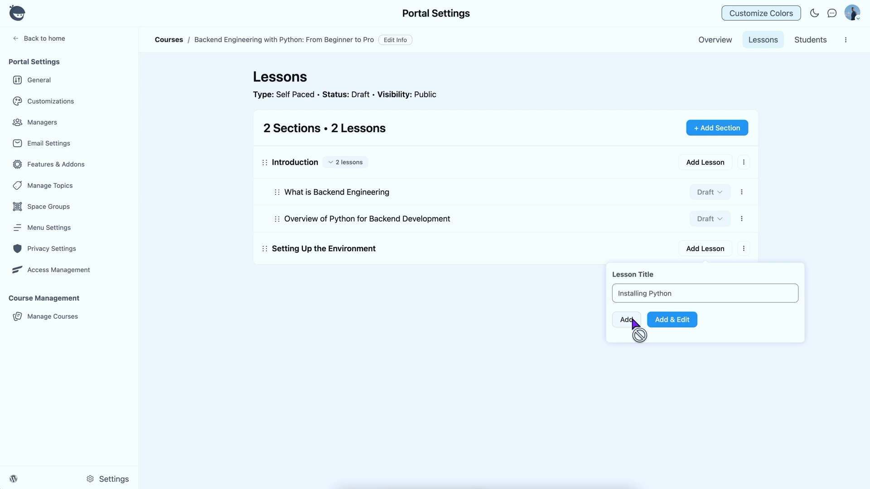
click(630, 320)
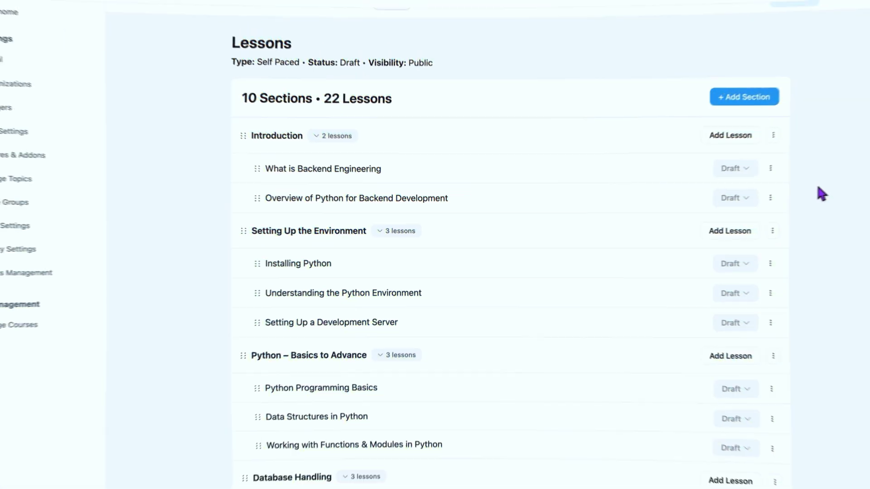
Set the course status to Published in Edit Course and update its info.
scroll(781, 196, down, 5)
scroll(780, 194, down, 8)
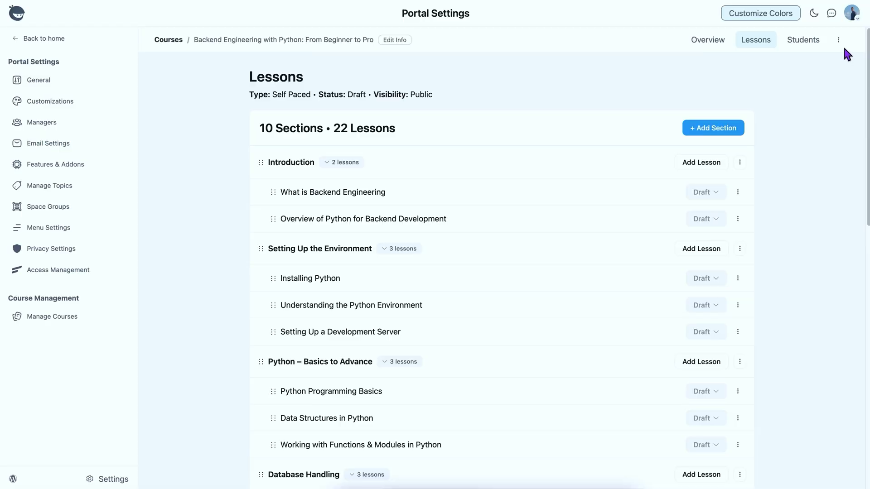
click(833, 77)
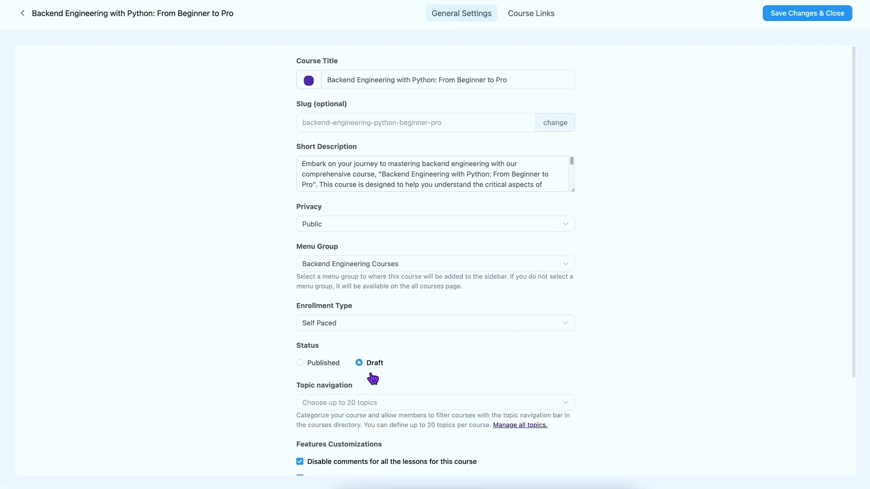
scroll(331, 399, down, 3)
click(330, 453)
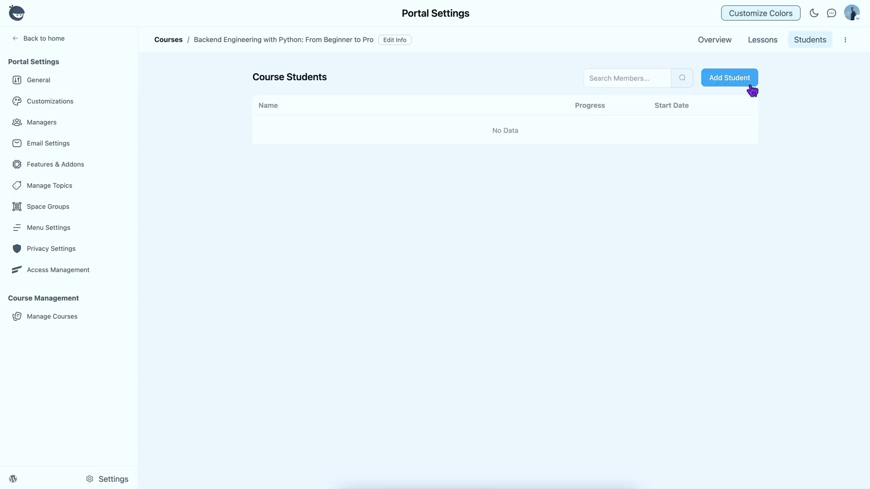
Enrol a user picked from the Select User list as a student of the course.
click(749, 85)
click(464, 67)
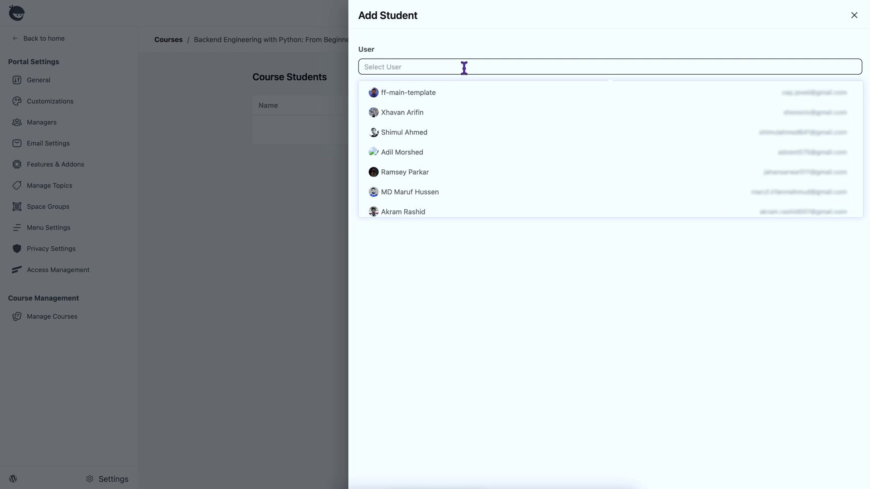
click(464, 114)
click(408, 92)
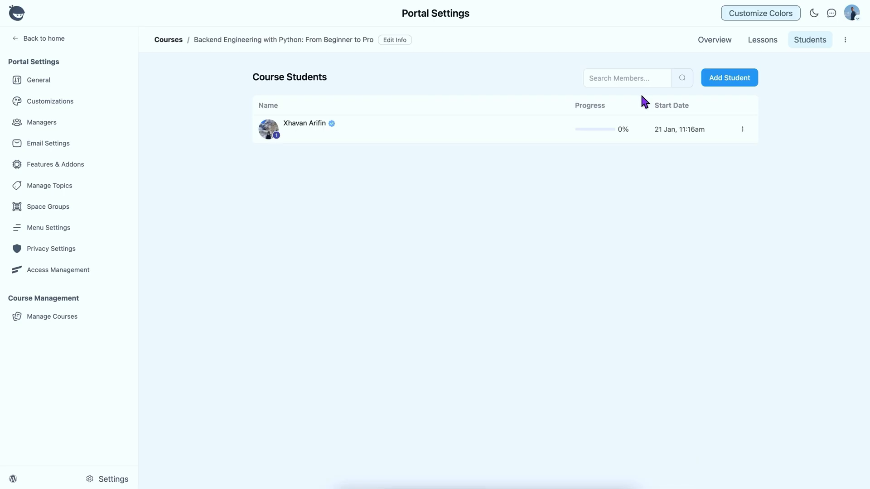